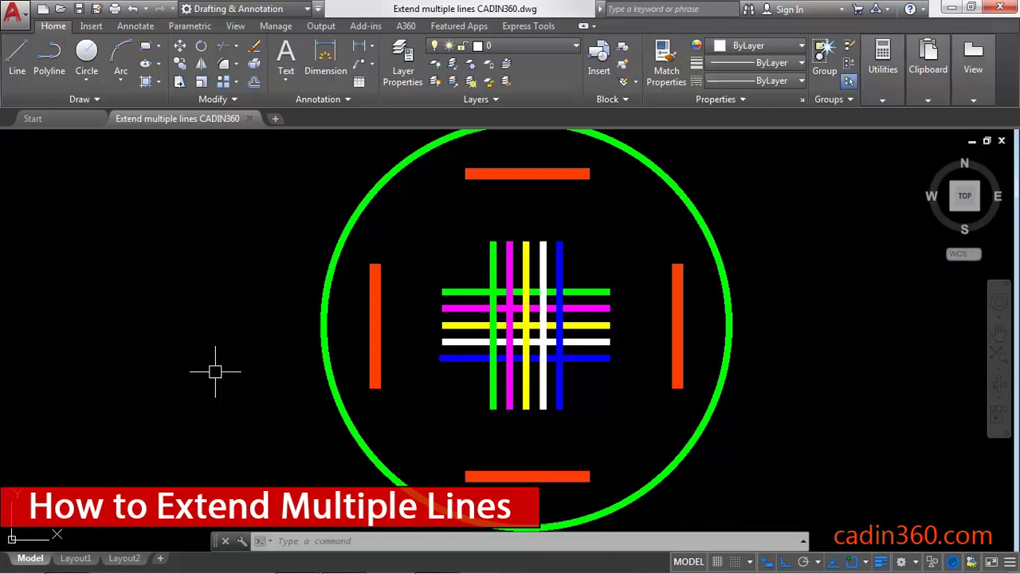
Step: Run EXTEND (EX) and pick the right-hand orange bar as its boundary edge
text(E)
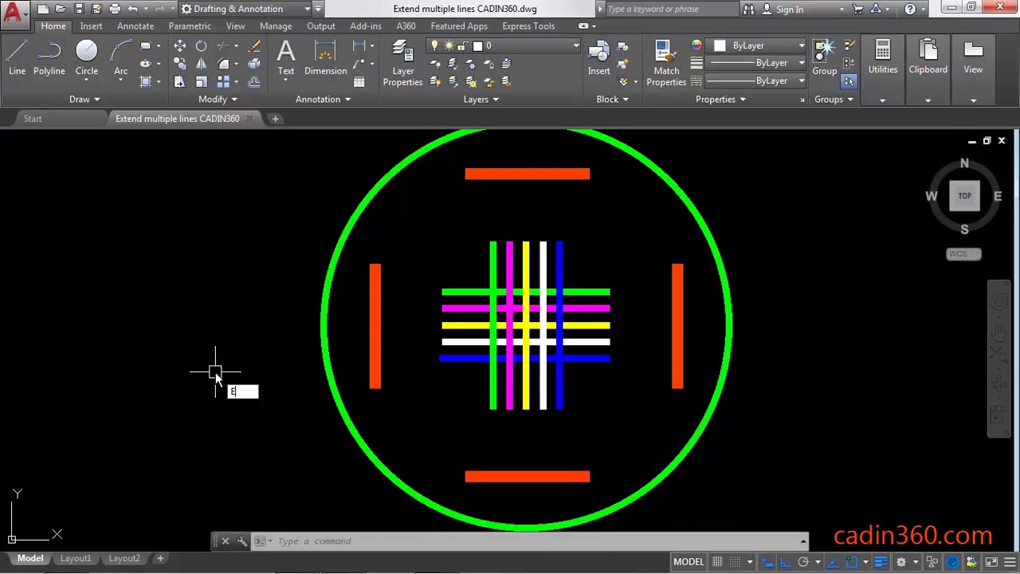
text(X)
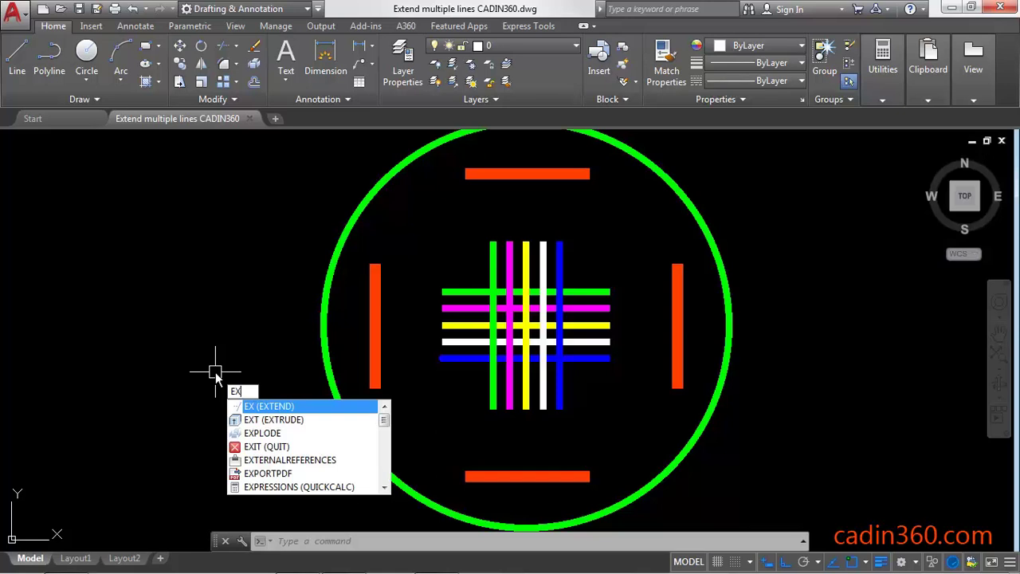
key(Return)
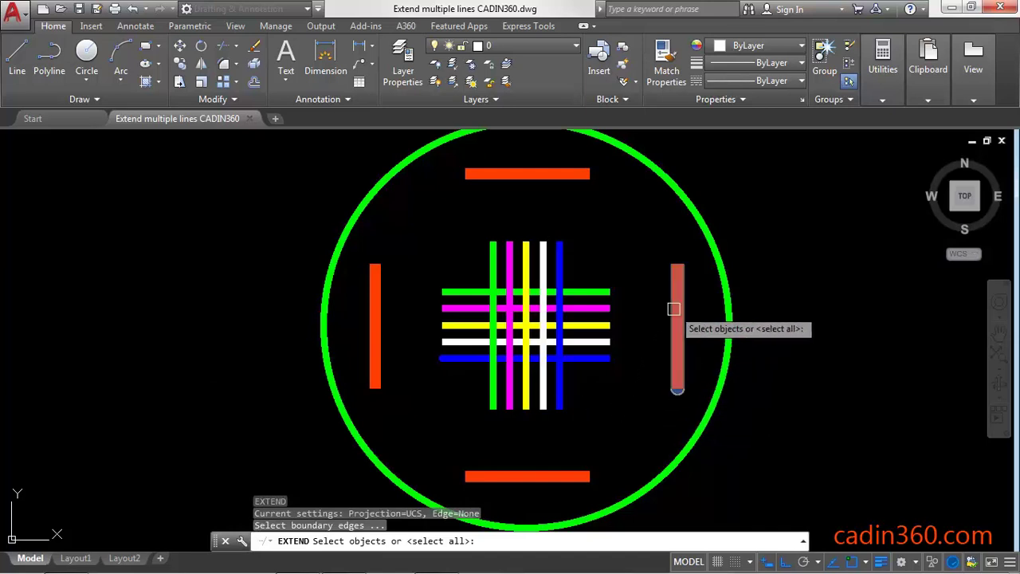
scroll(674, 309, up, 2)
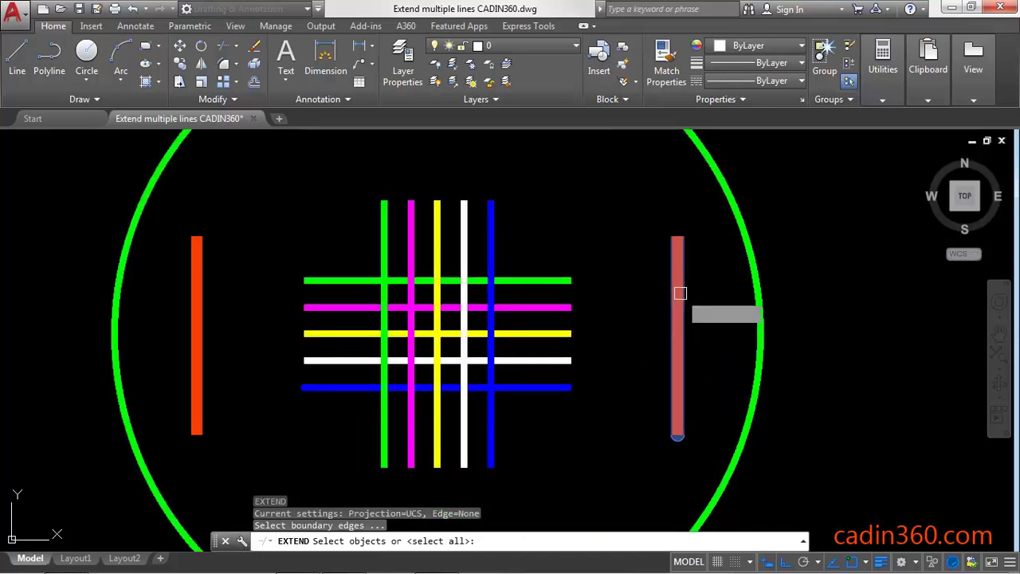
click(680, 293)
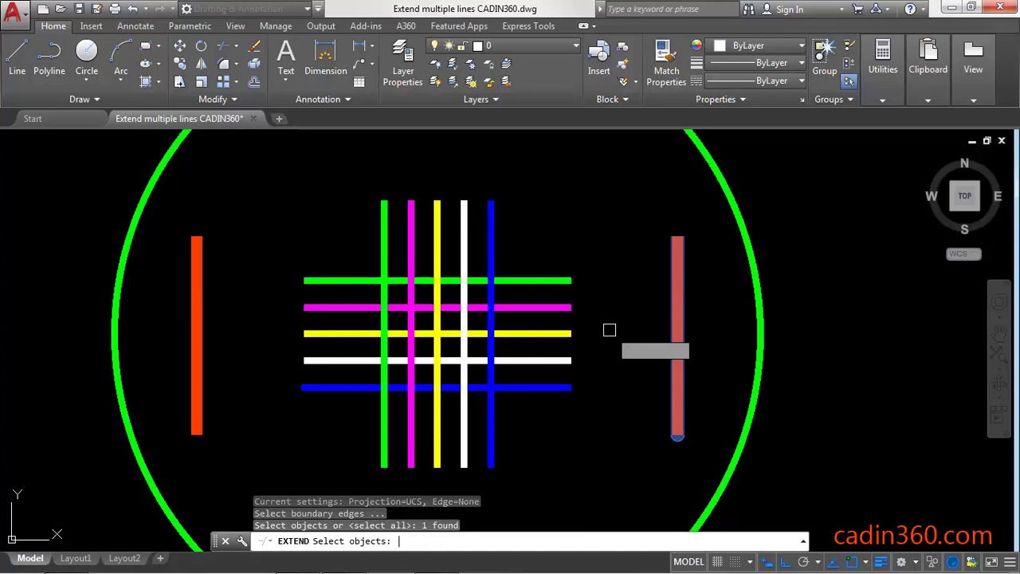
Step: Extend the green line and the remaining horizontal lines to the right orange bar
key(Return)
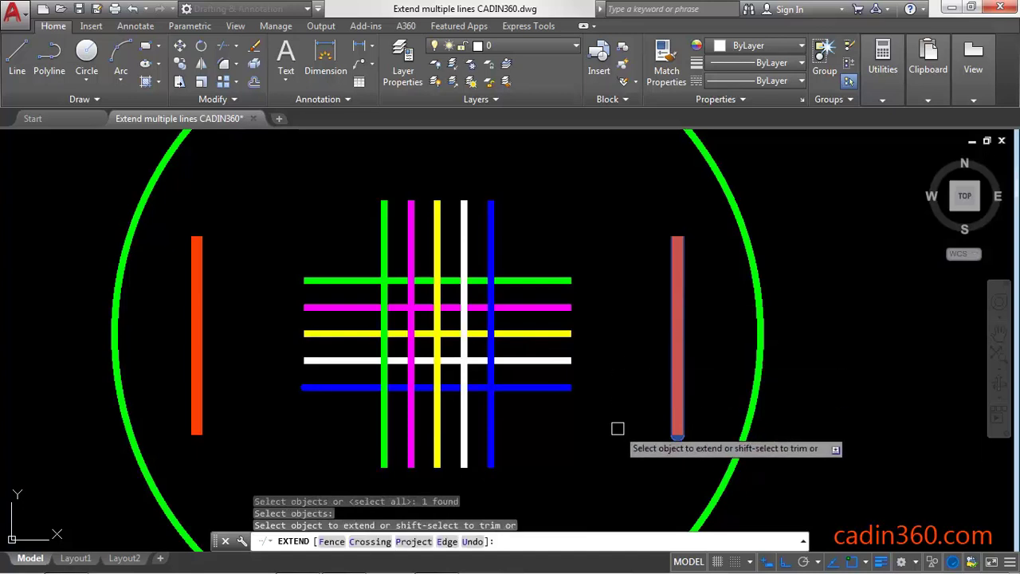
click(566, 281)
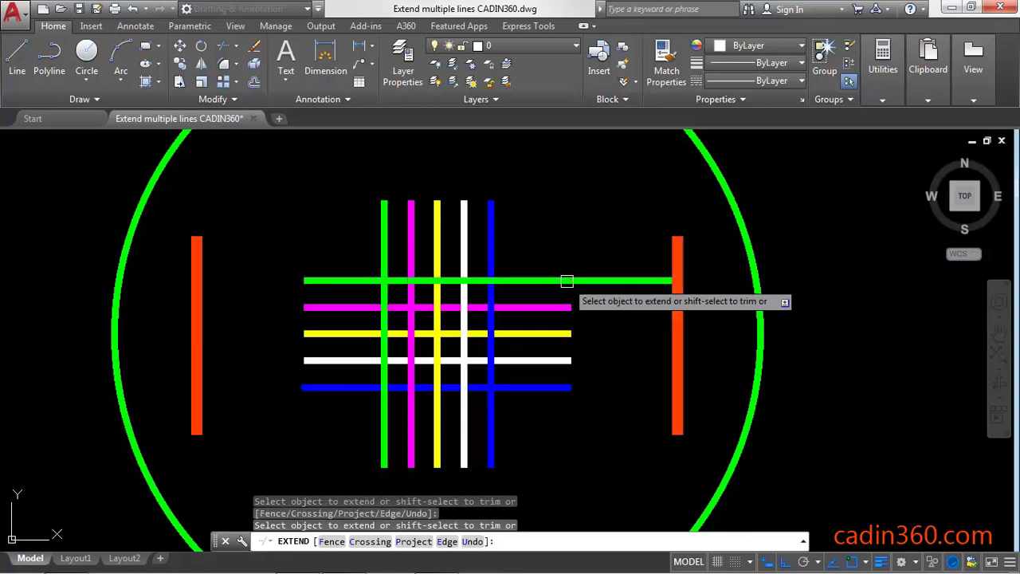
click(613, 449)
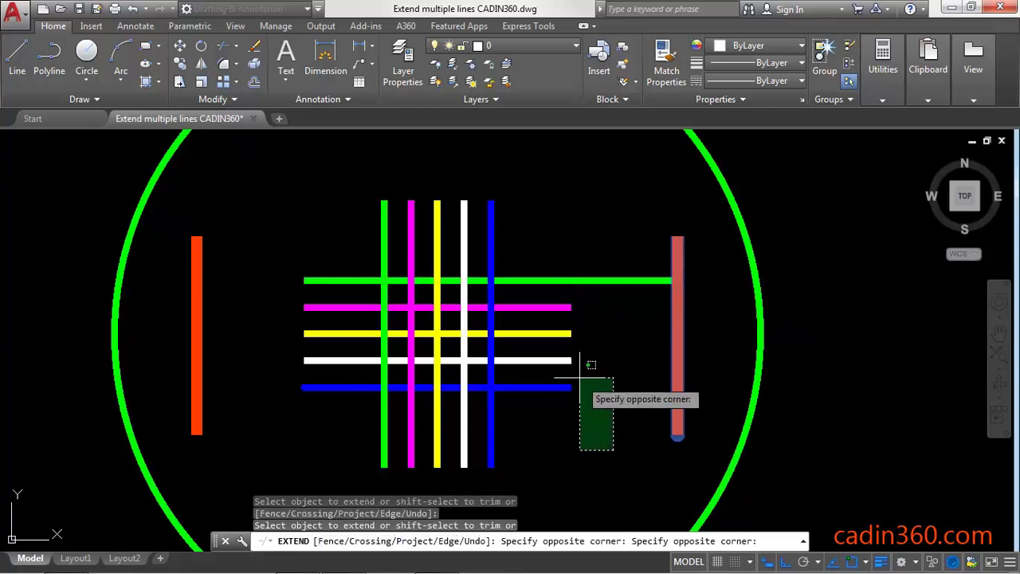
click(543, 301)
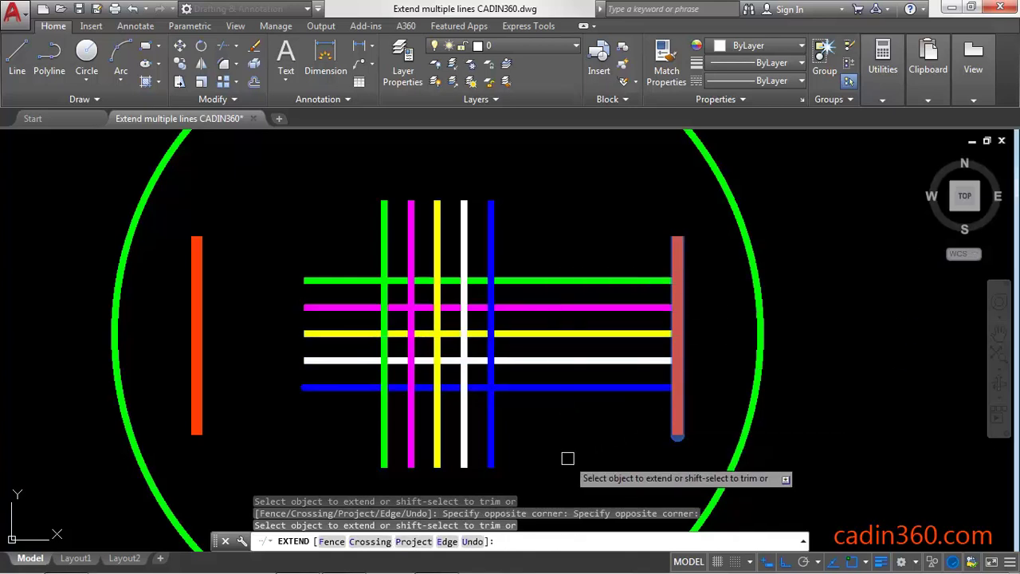
key(Escape)
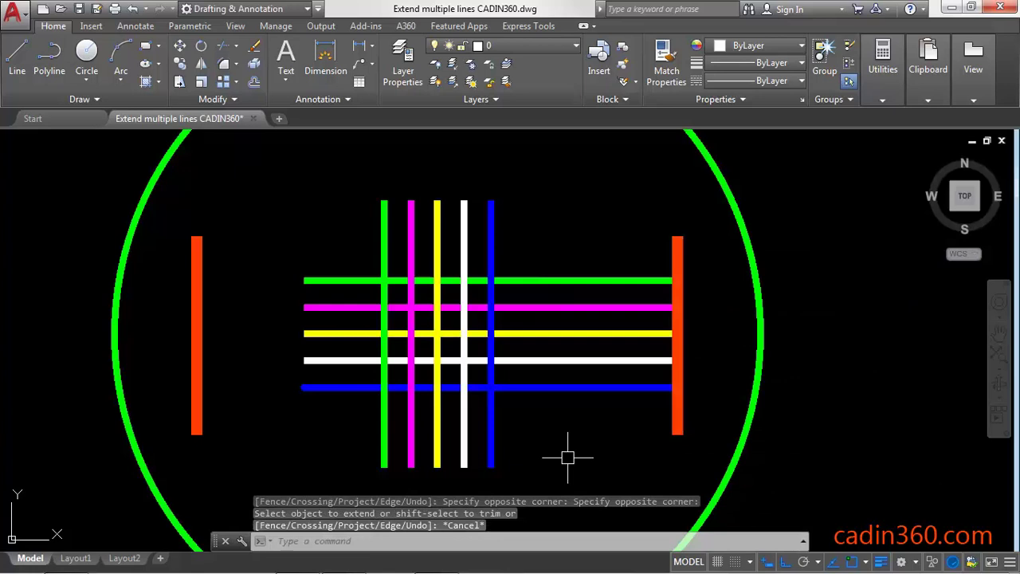
Step: Undo the horizontal extension and restart EXTEND with the right and top orange bars as boundaries
key(ctrl+z)
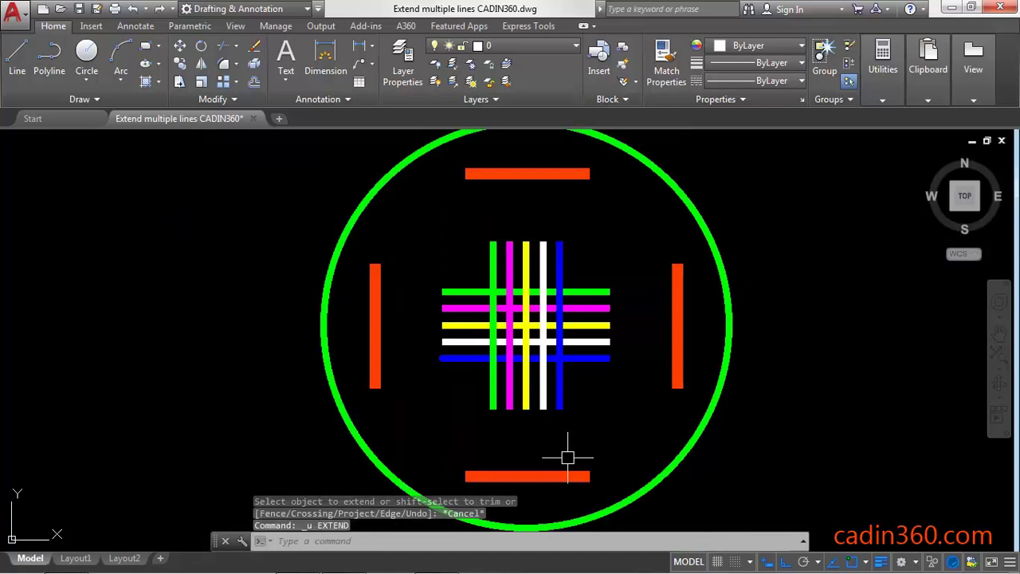
scroll(627, 234, up, 2)
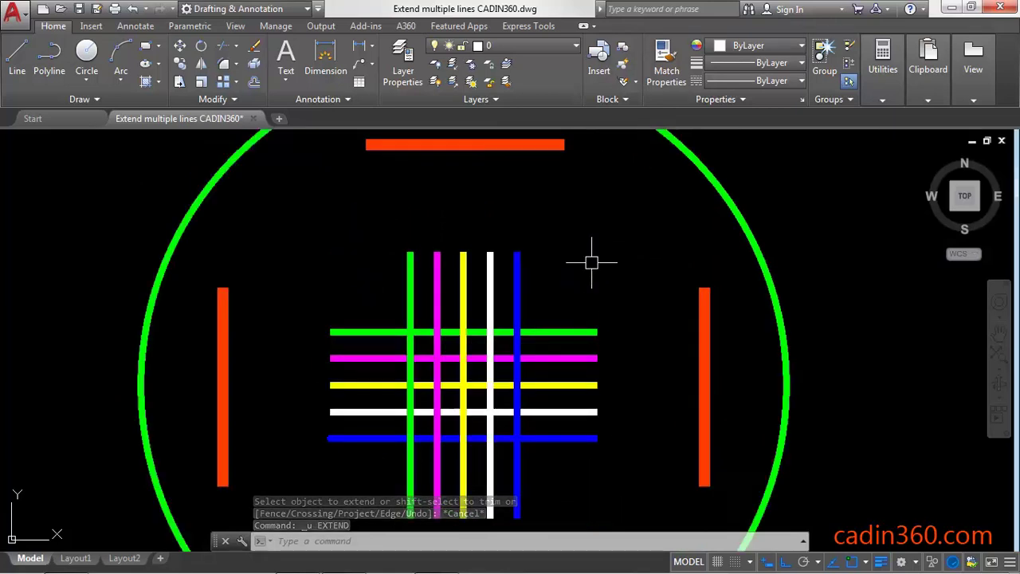
text(EX)
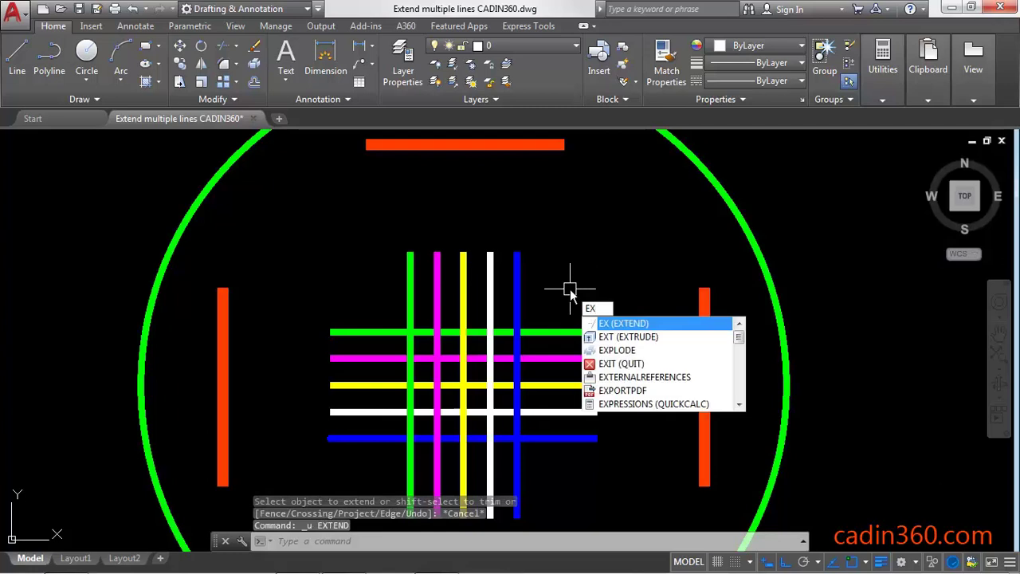
key(Return)
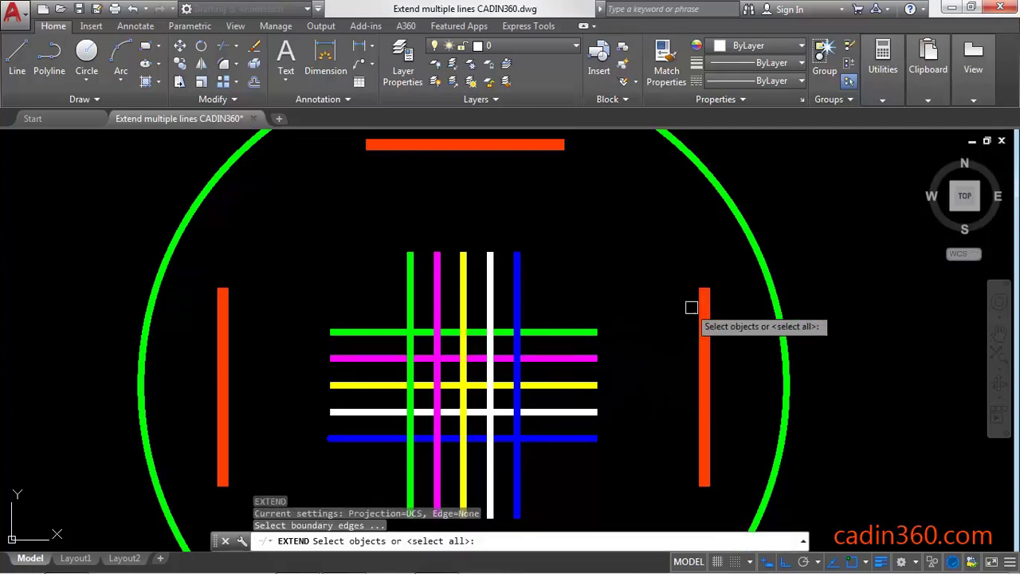
click(708, 310)
click(543, 146)
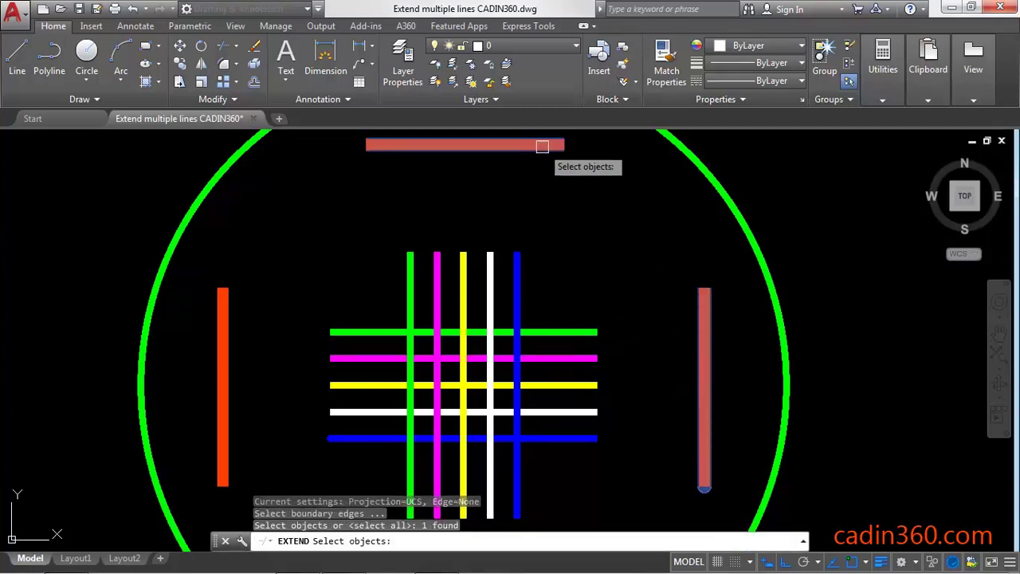
Step: Extend verticals to the top bar and horizontals to the right bar, then undo it
key(Return)
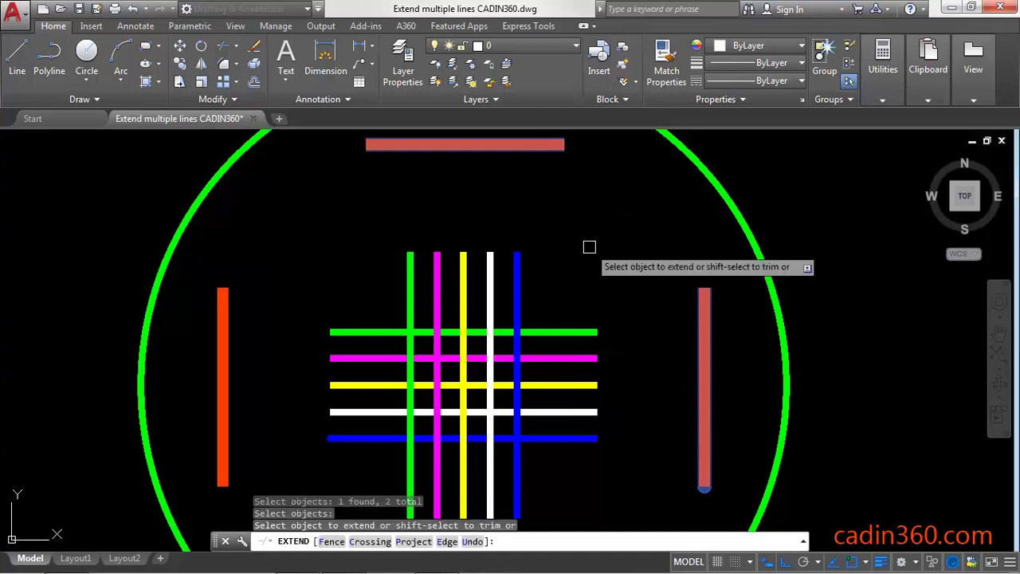
click(558, 281)
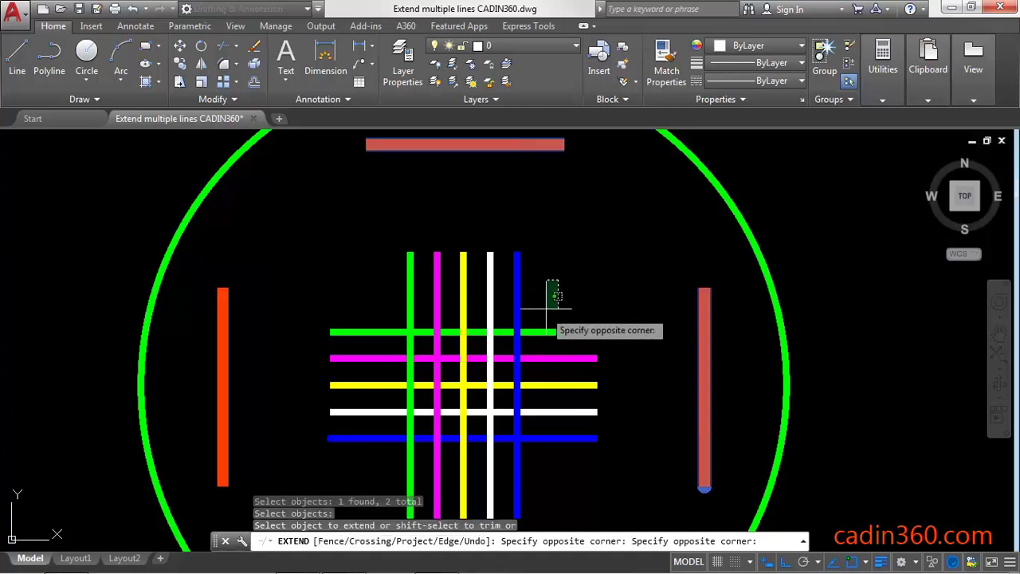
click(391, 487)
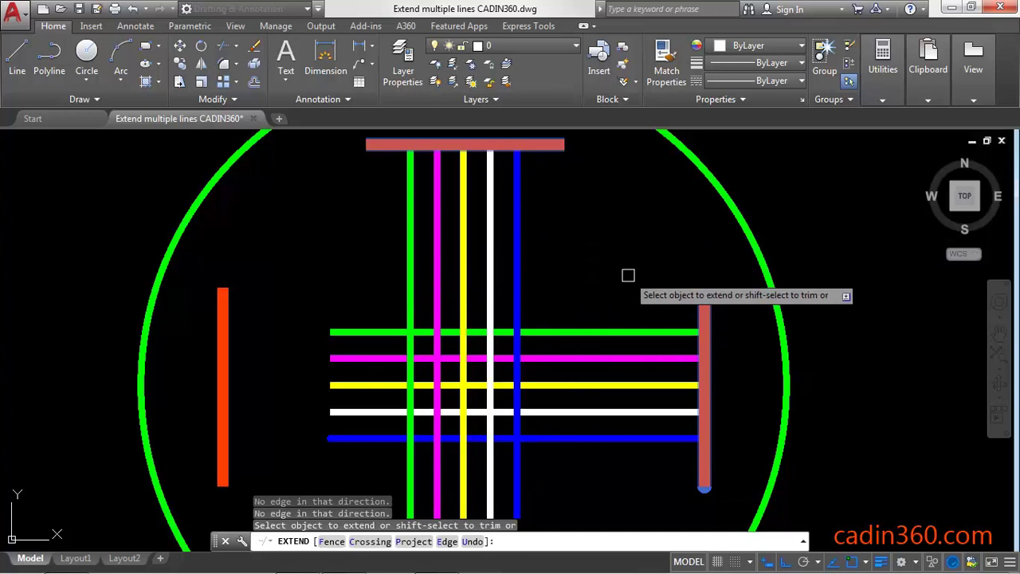
key(Escape)
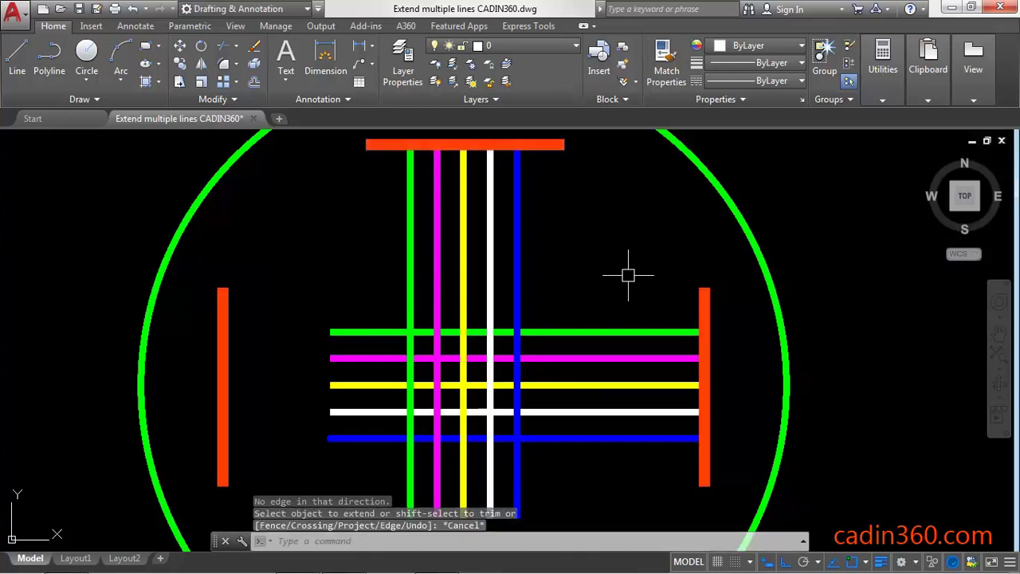
key(ctrl+z)
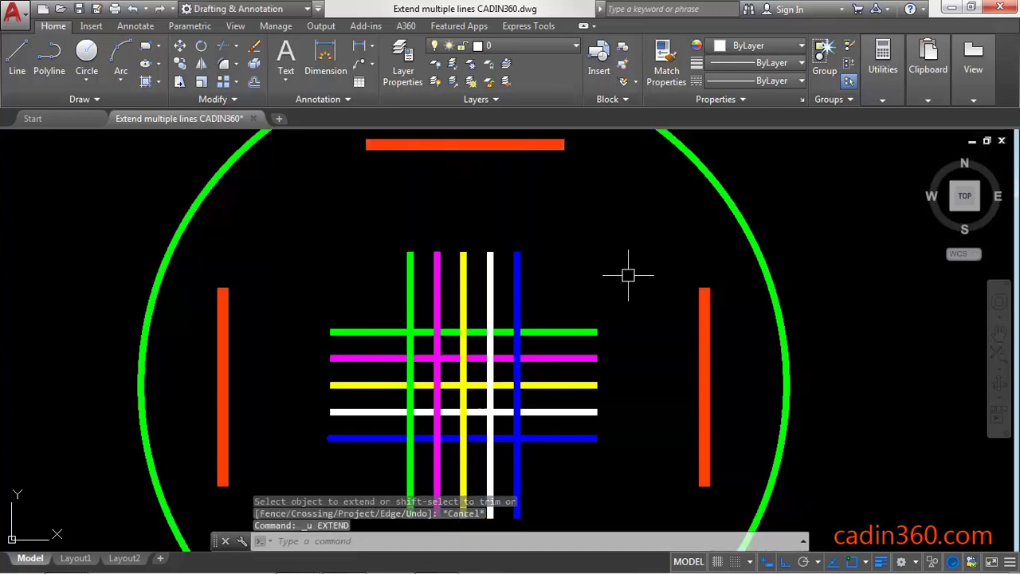
Step: With every object as a boundary, extend all grid lines both ways to the four orange bars
text(ex)
key(Return)
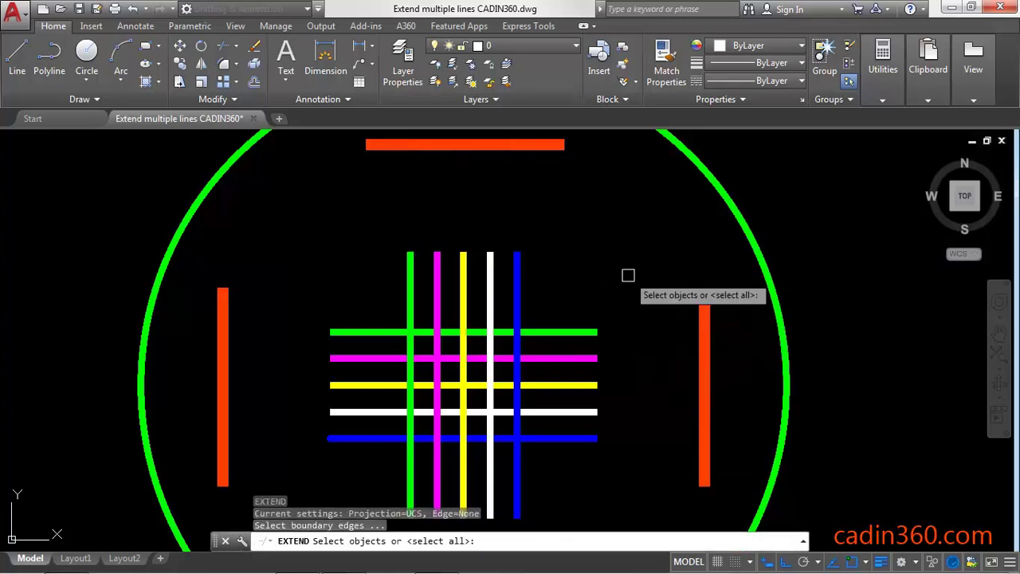
key(Return)
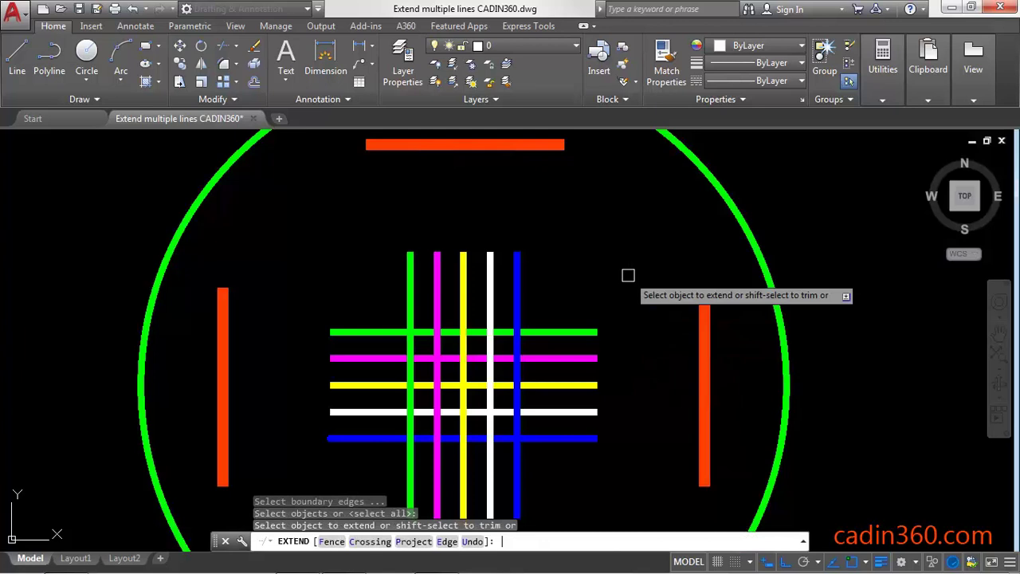
scroll(637, 204, down, 2)
click(584, 252)
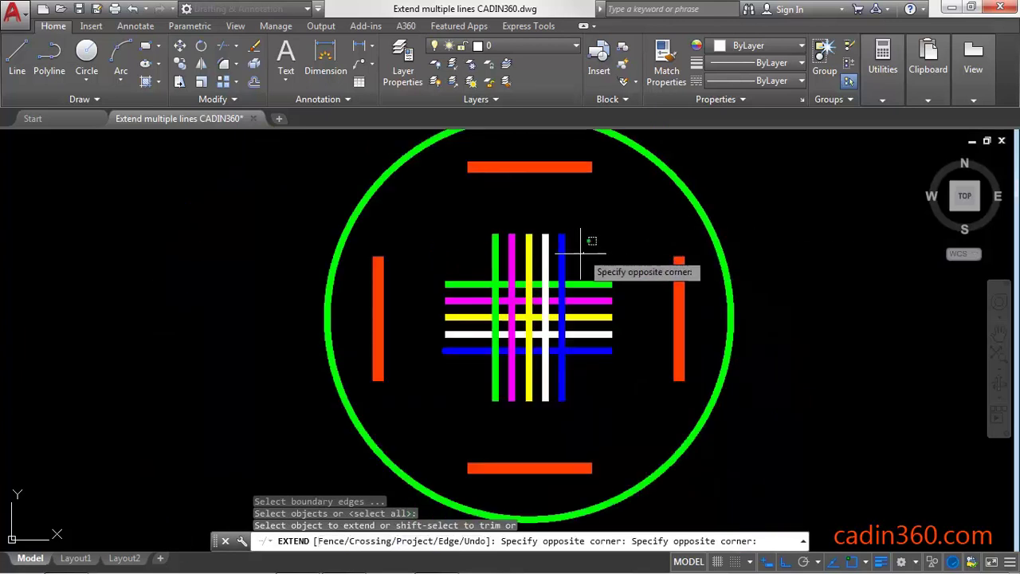
click(476, 368)
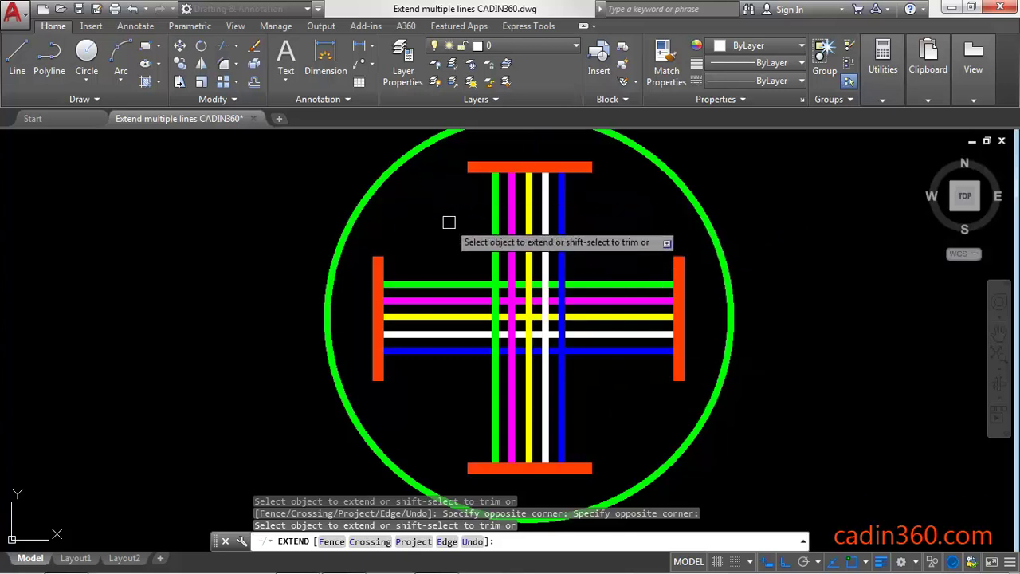
Step: Extend the grid lines again past the orange bars out to the green circle
click(612, 208)
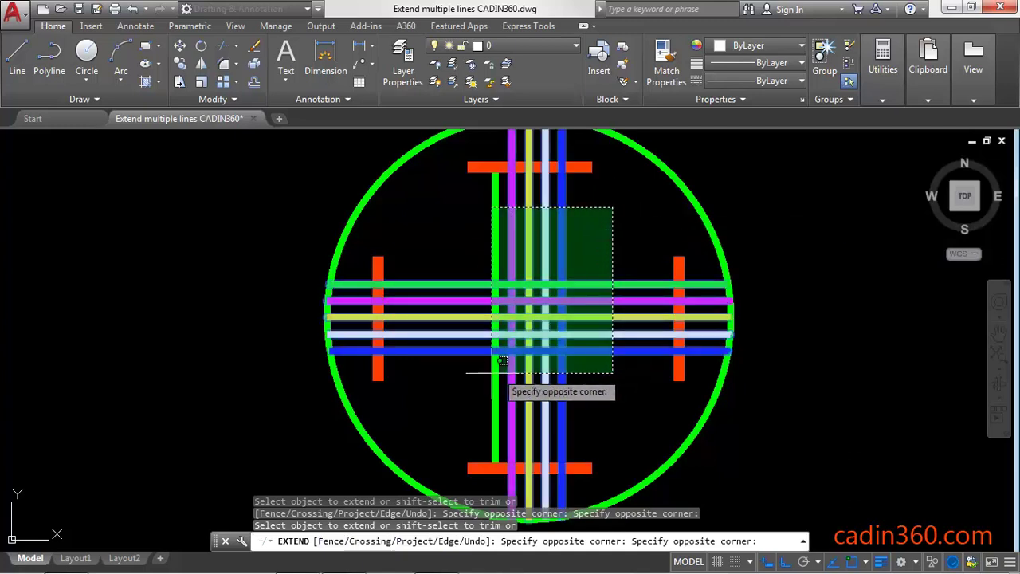
click(448, 380)
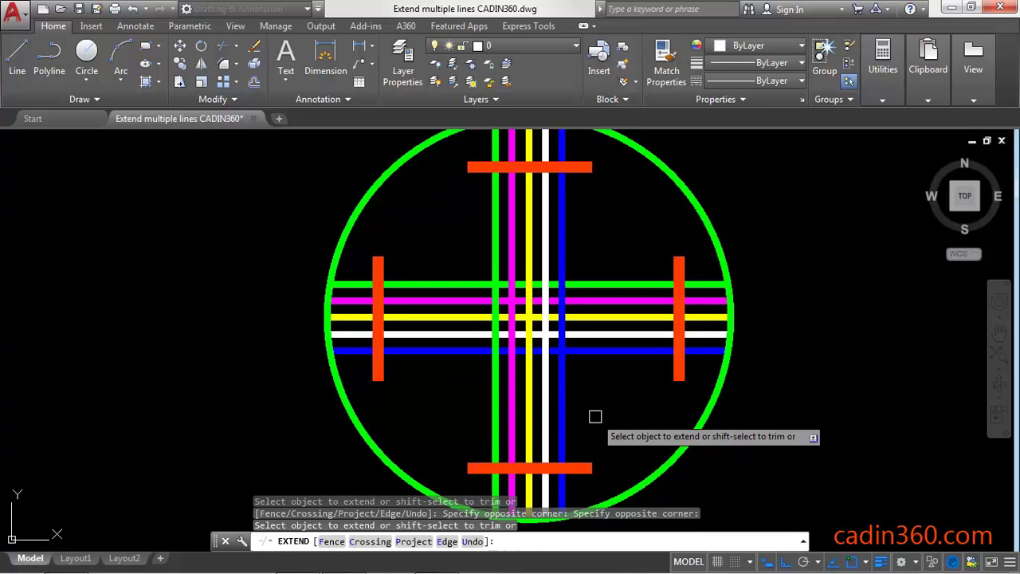
scroll(594, 414, down, 2)
scroll(595, 415, up, 2)
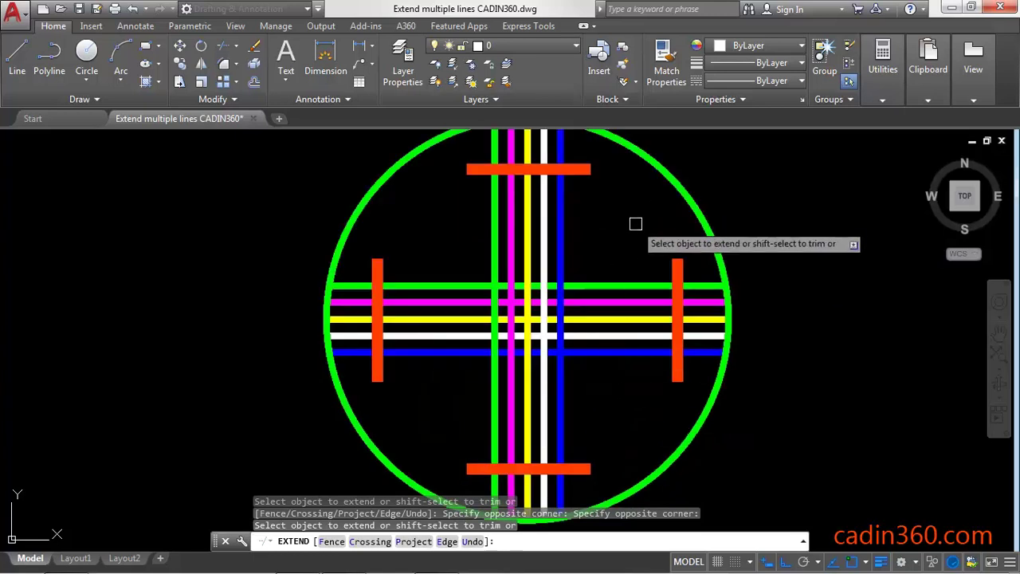
key(Escape)
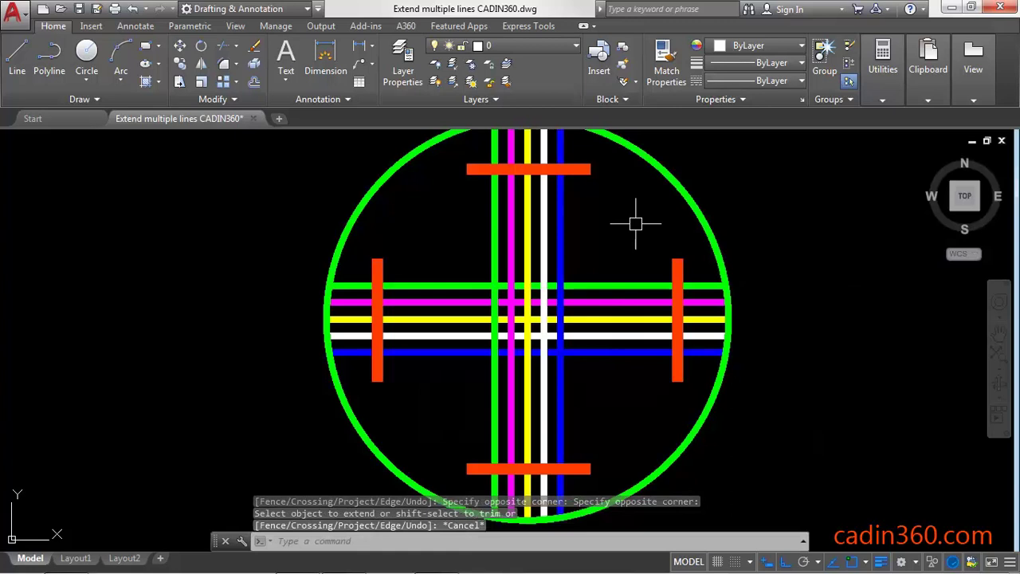
Step: Undo the extension and restart EXTEND using every object as a boundary edge
key(ctrl+z)
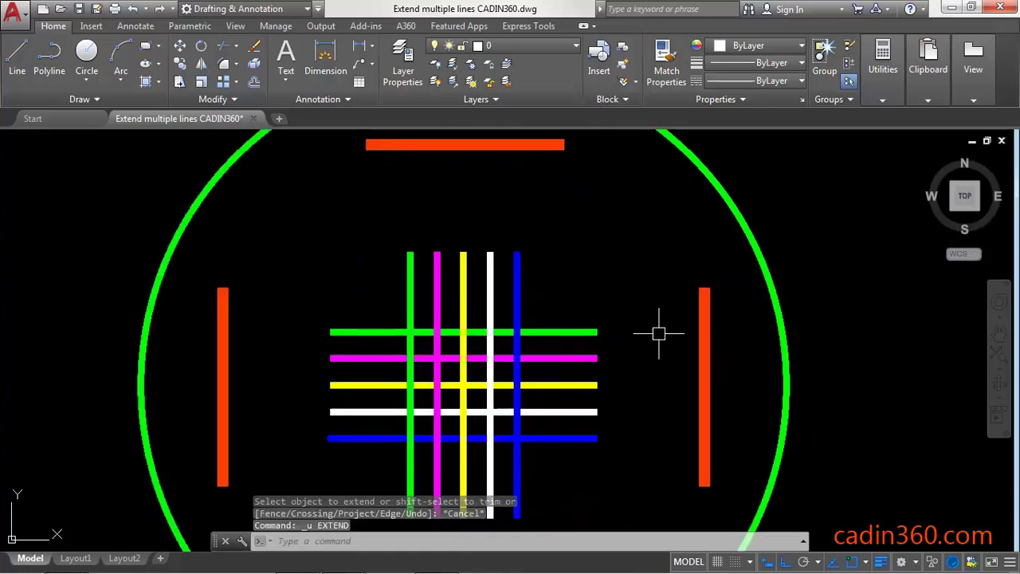
text(EX)
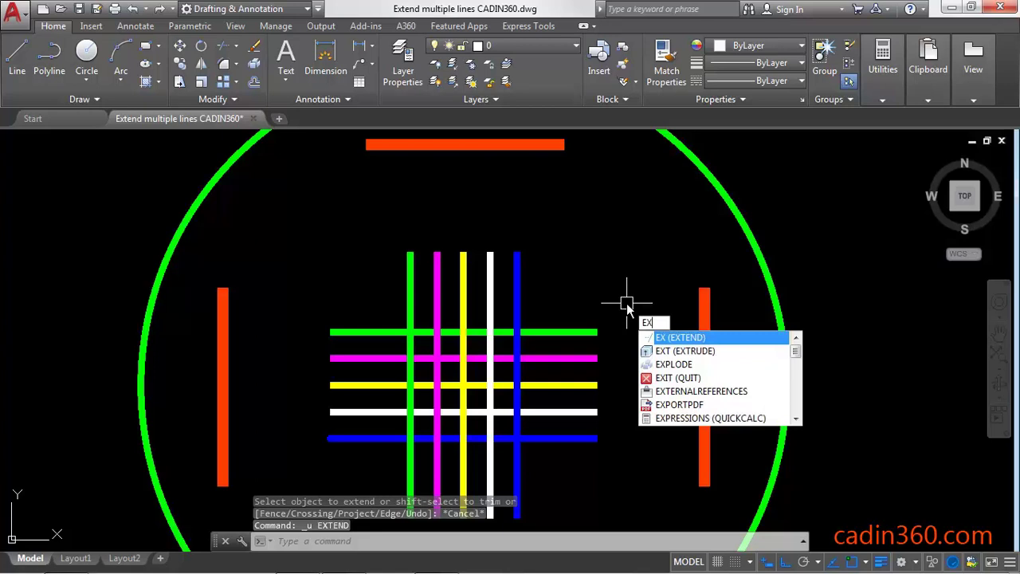
key(Return)
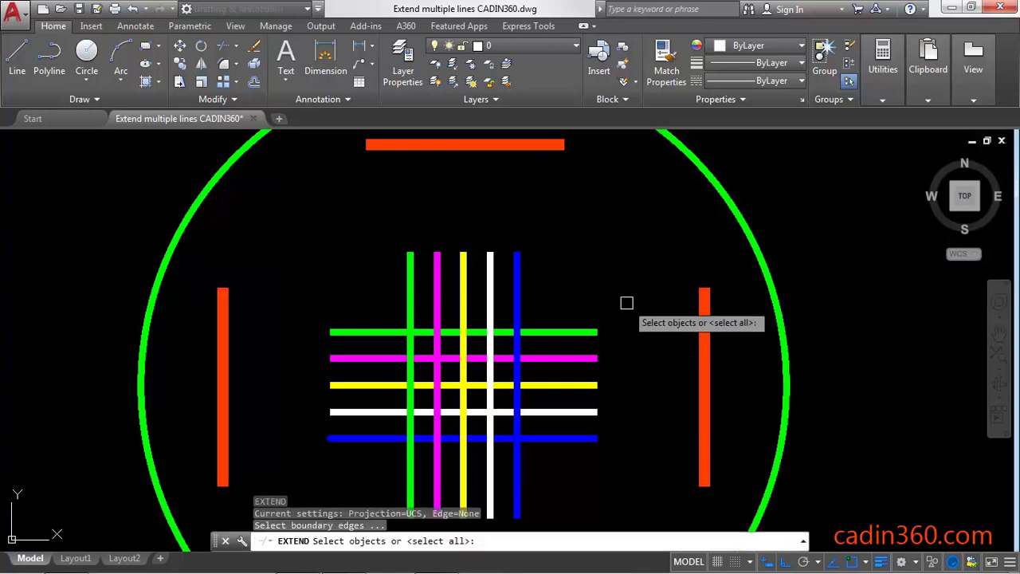
key(Return)
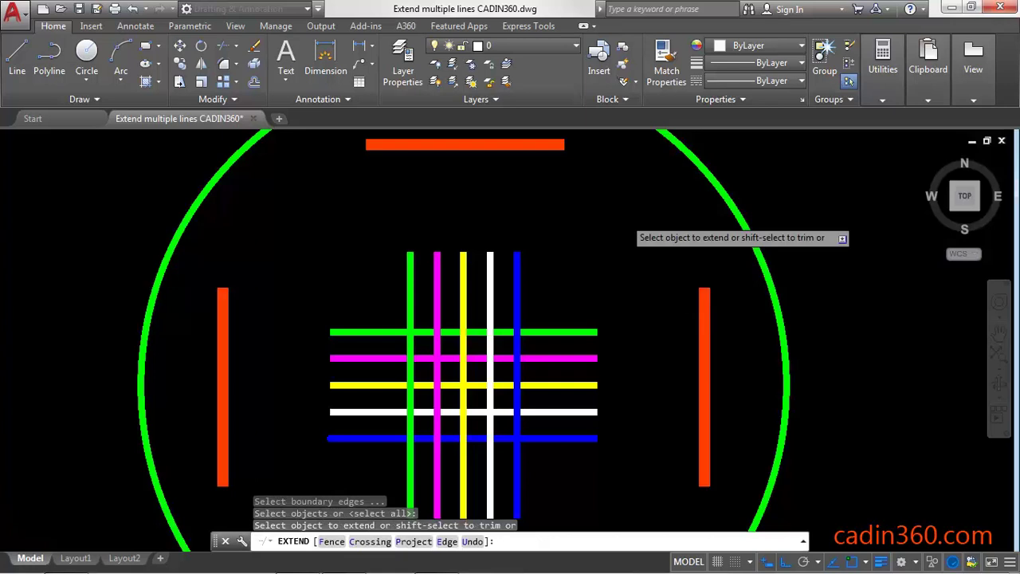
scroll(622, 219, down, 2)
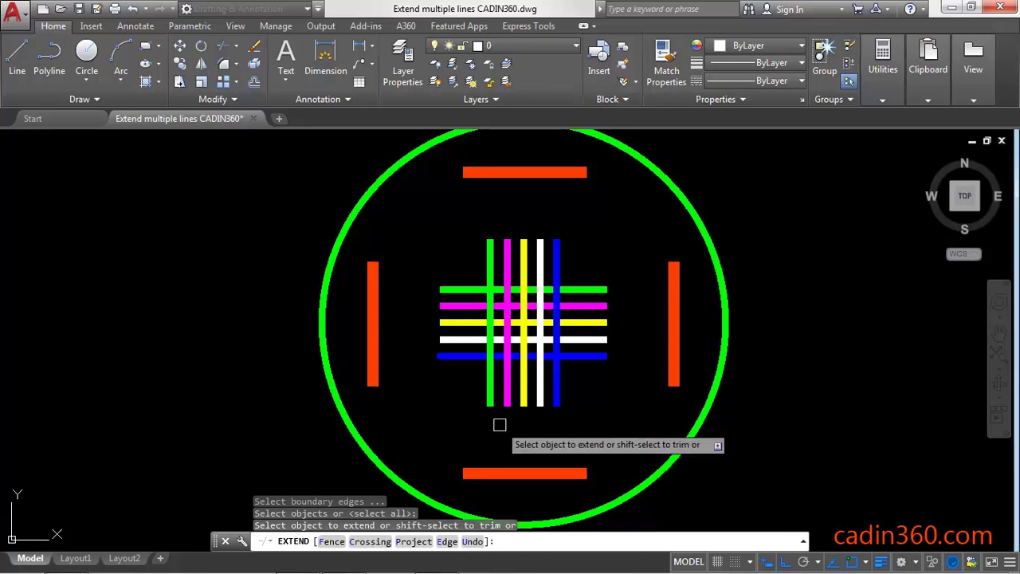
Step: Switch EXTEND to Fence selection and place fence points around the line crossings
text(F)
key(Return)
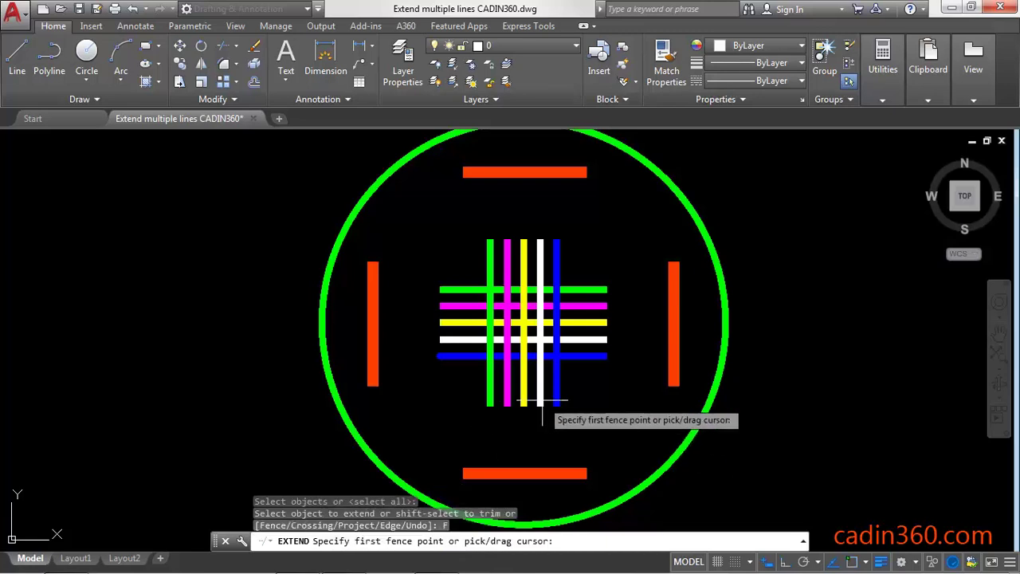
scroll(542, 410, up, 2)
click(591, 177)
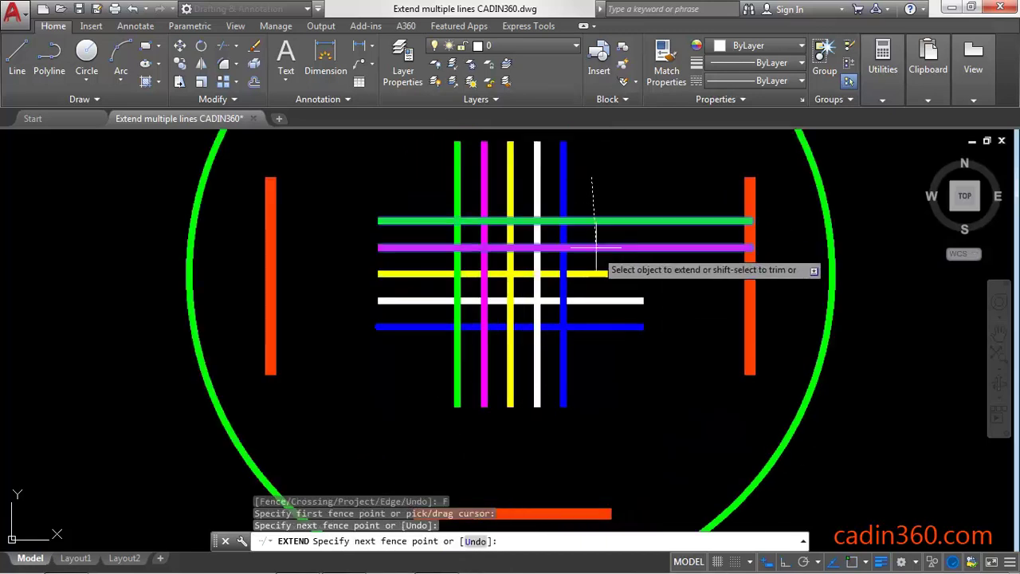
click(595, 357)
click(405, 369)
click(414, 161)
Step: Extend the fence across the vertical lines and bars so lines reach the bars and bars form a closed frame
scroll(422, 269, down, 2)
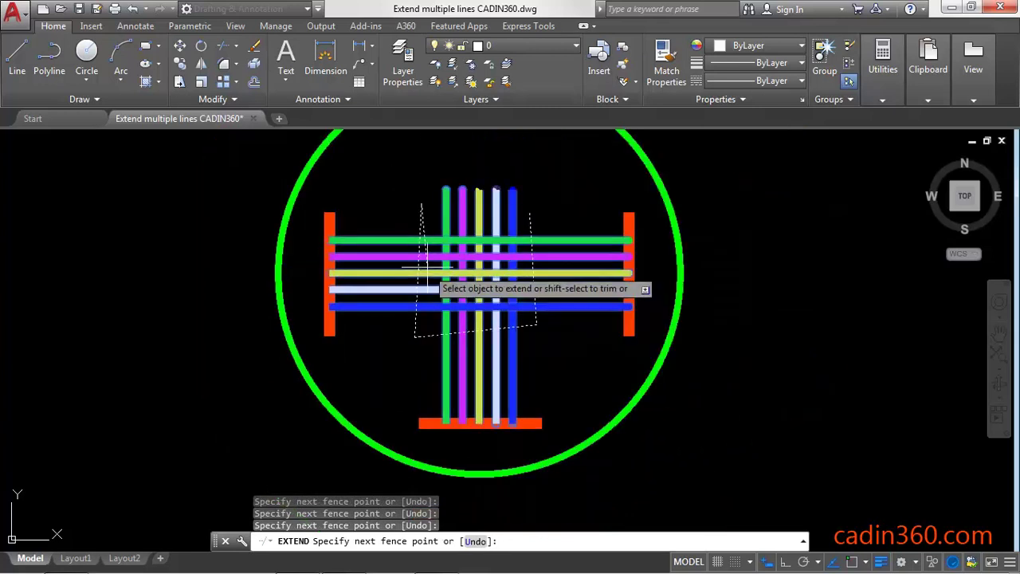
click(547, 204)
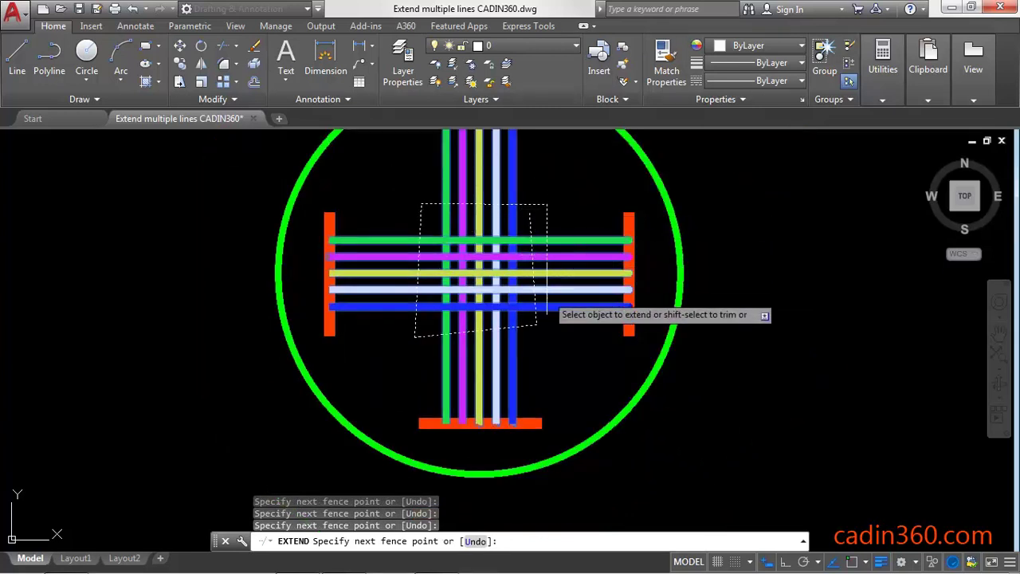
scroll(546, 420, down, 1)
scroll(528, 215, up, 3)
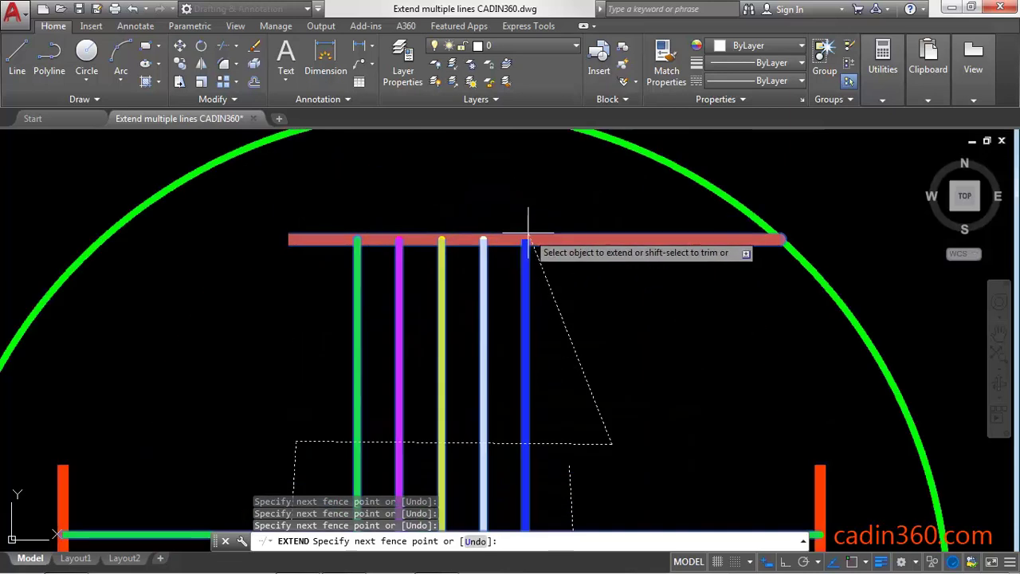
click(596, 192)
click(358, 206)
scroll(313, 276, down, 3)
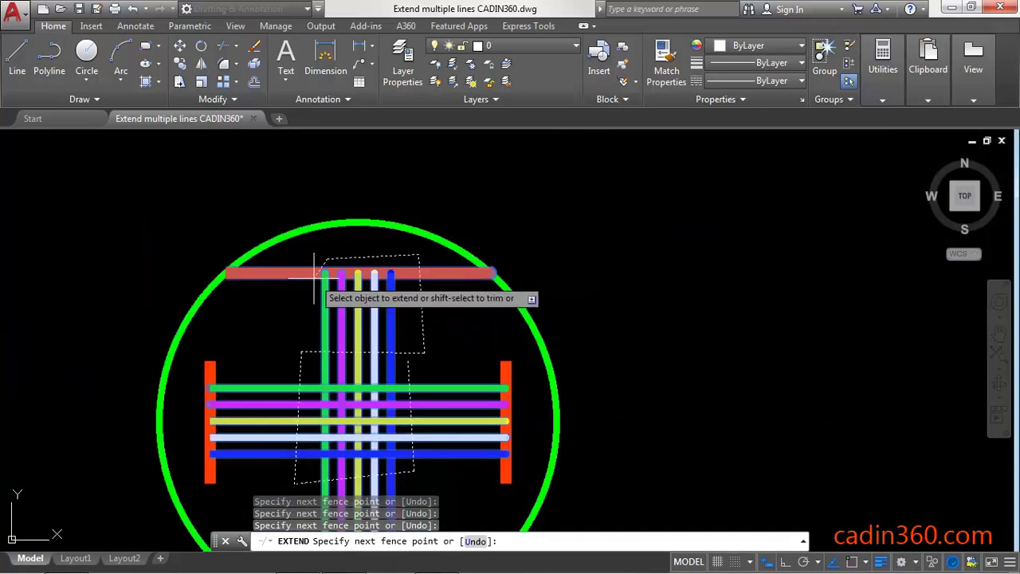
scroll(199, 366, down, 4)
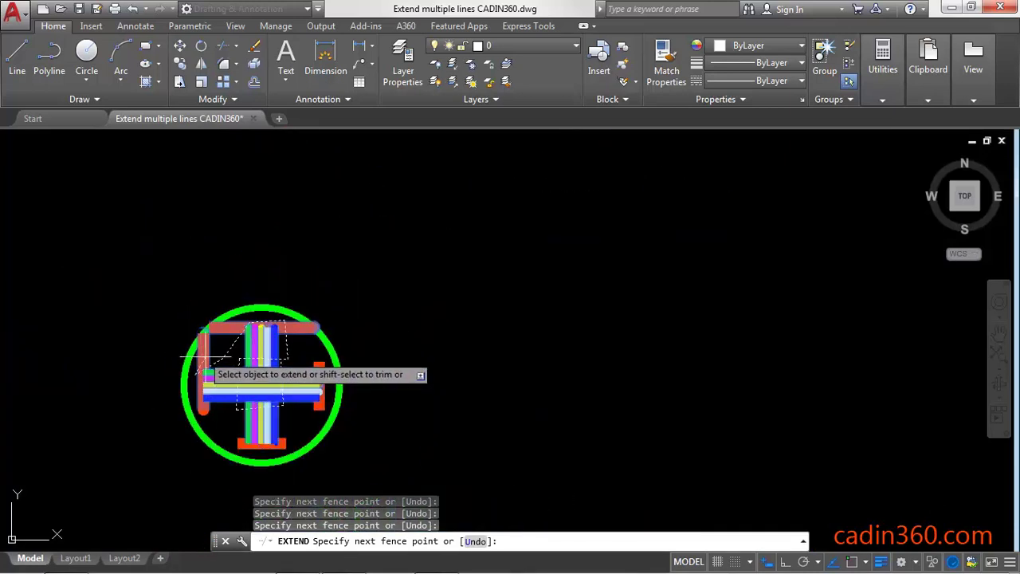
scroll(194, 406, up, 4)
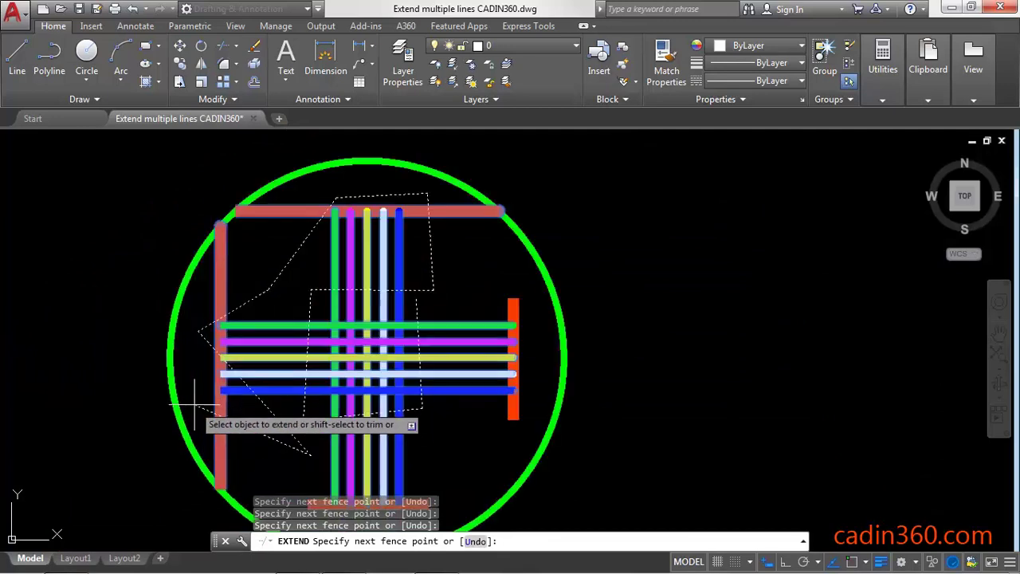
scroll(224, 380, down, 2)
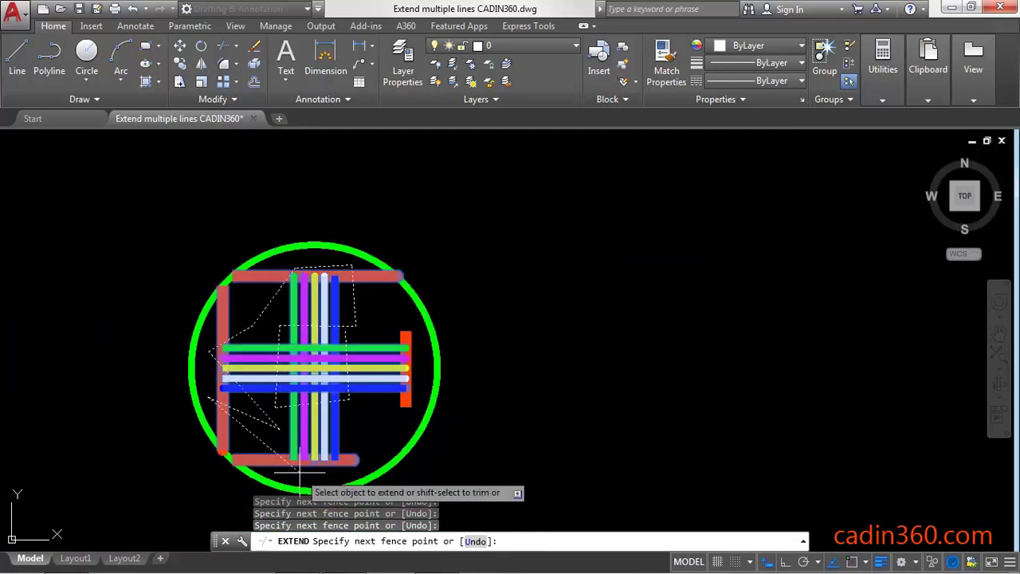
click(301, 471)
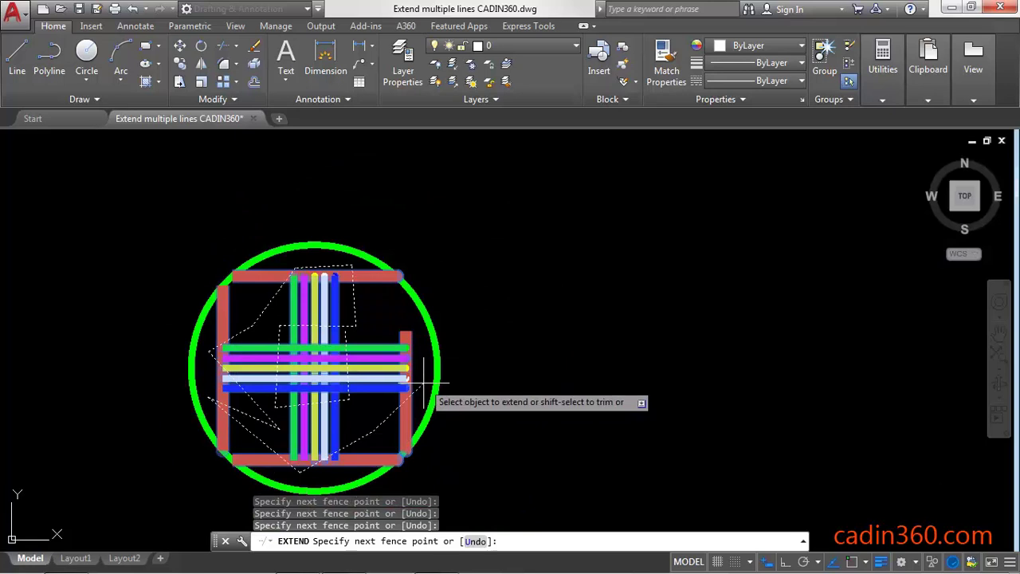
key(Return)
scroll(235, 343, up, 2)
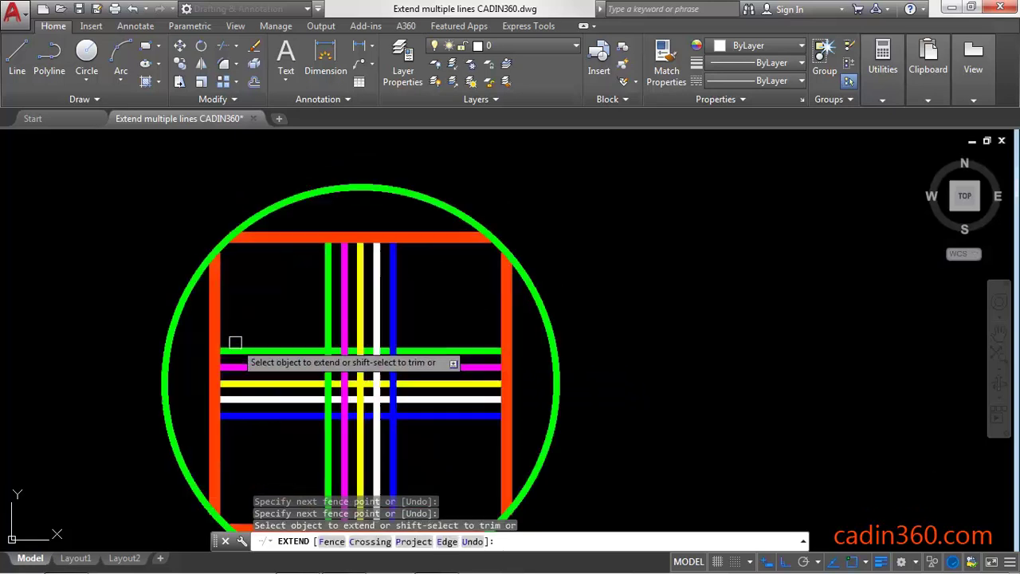
scroll(236, 343, up, 2)
scroll(531, 333, down, 3)
scroll(646, 216, down, 2)
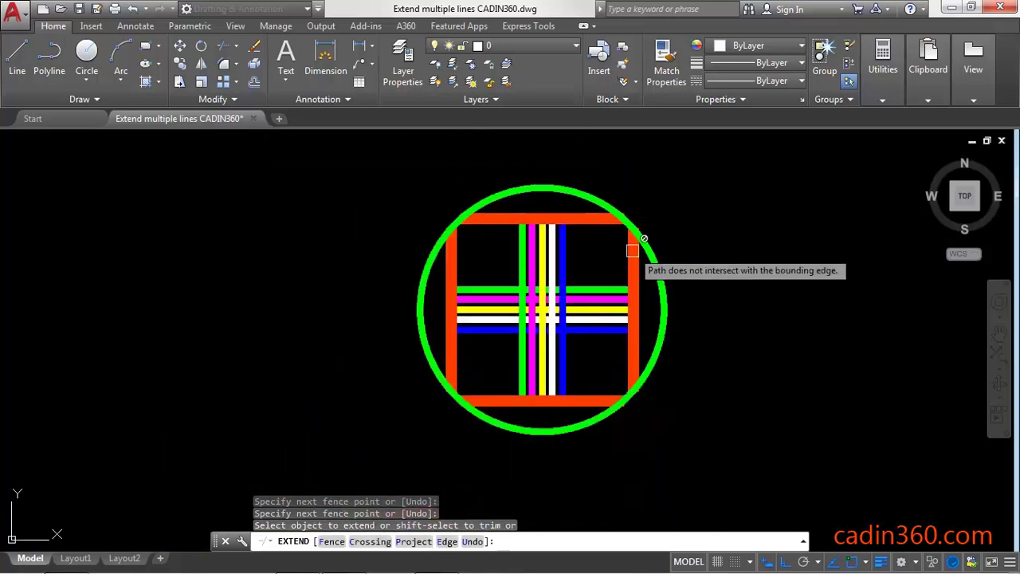
scroll(632, 252, up, 2)
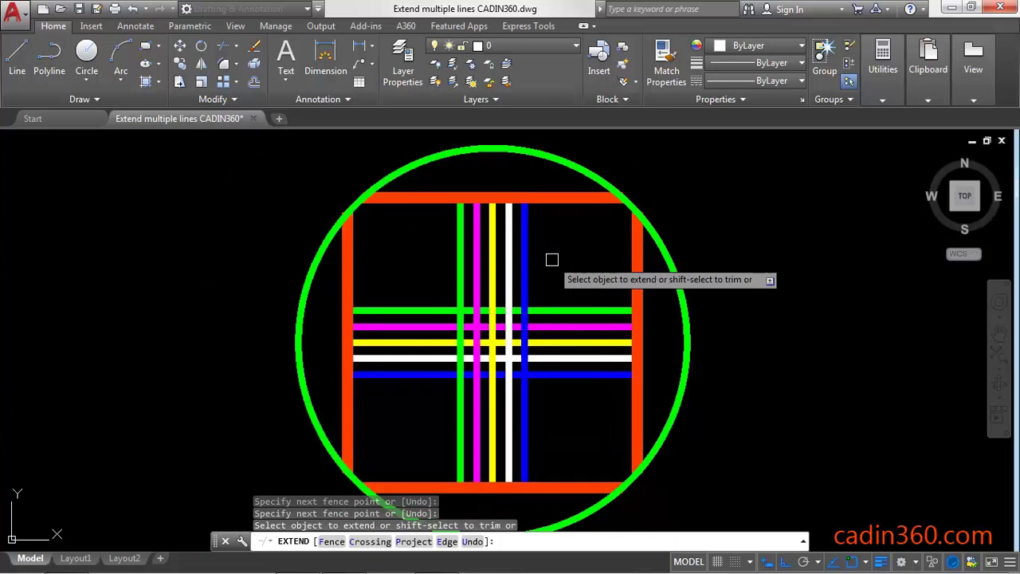
Step: Undo the fence extension and restart EXTEND in Crossing selection mode
key(Escape)
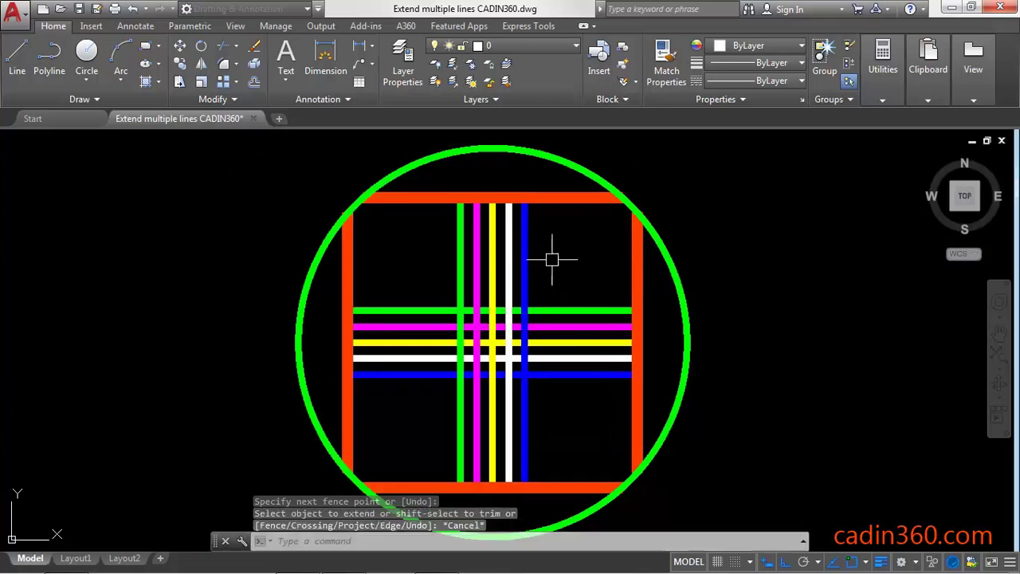
key(ctrl+z)
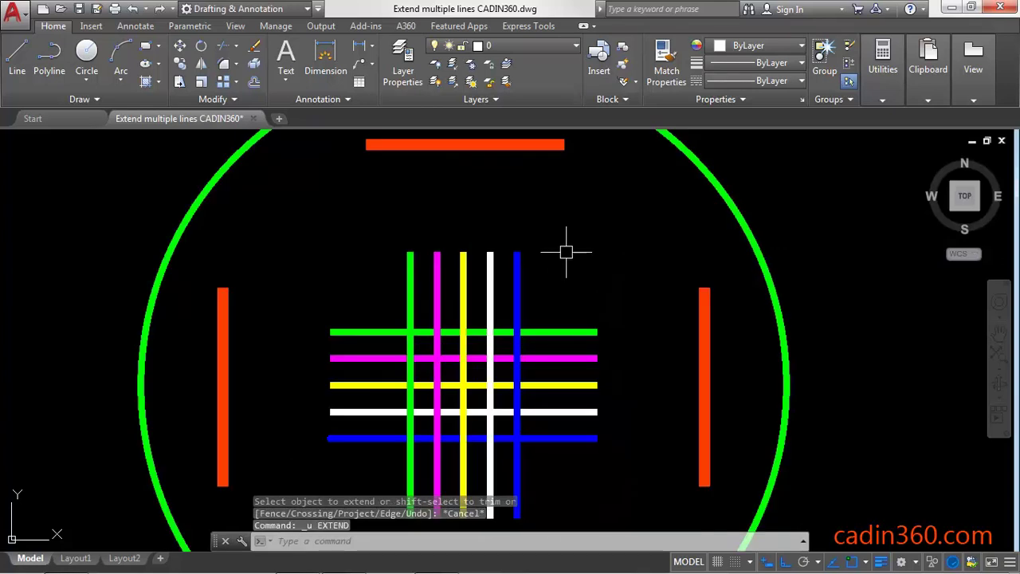
text(ex)
key(Return)
key(Return)
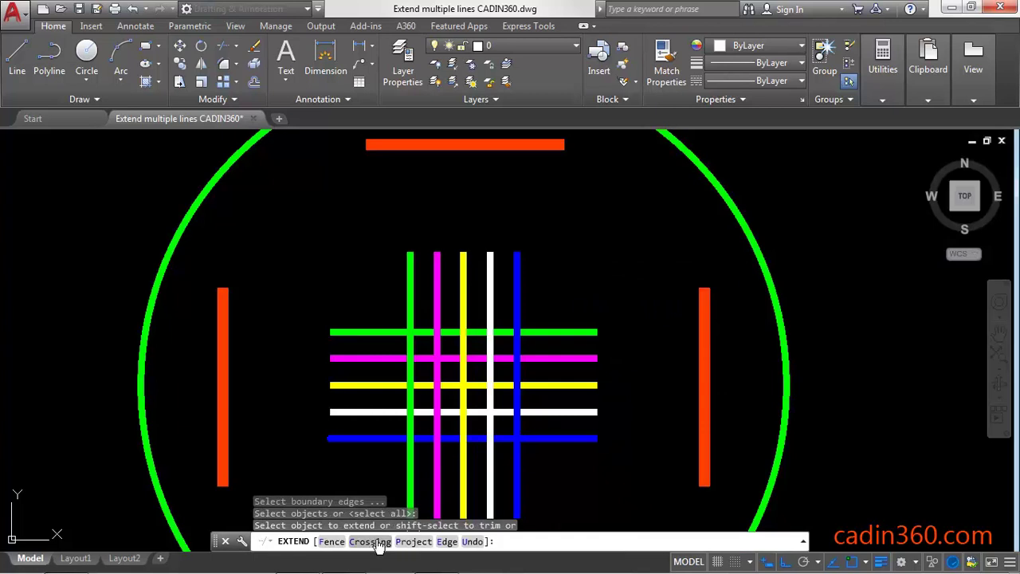
text(C)
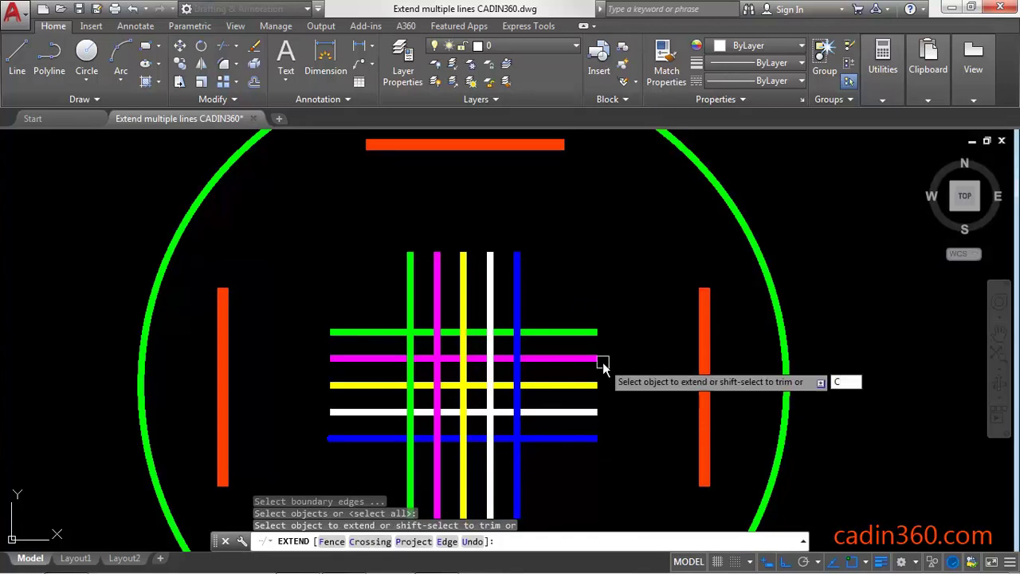
key(Return)
Step: Use two crossing windows to extend the grid lines to the orange bars, then to the green circle
scroll(652, 259, down, 2)
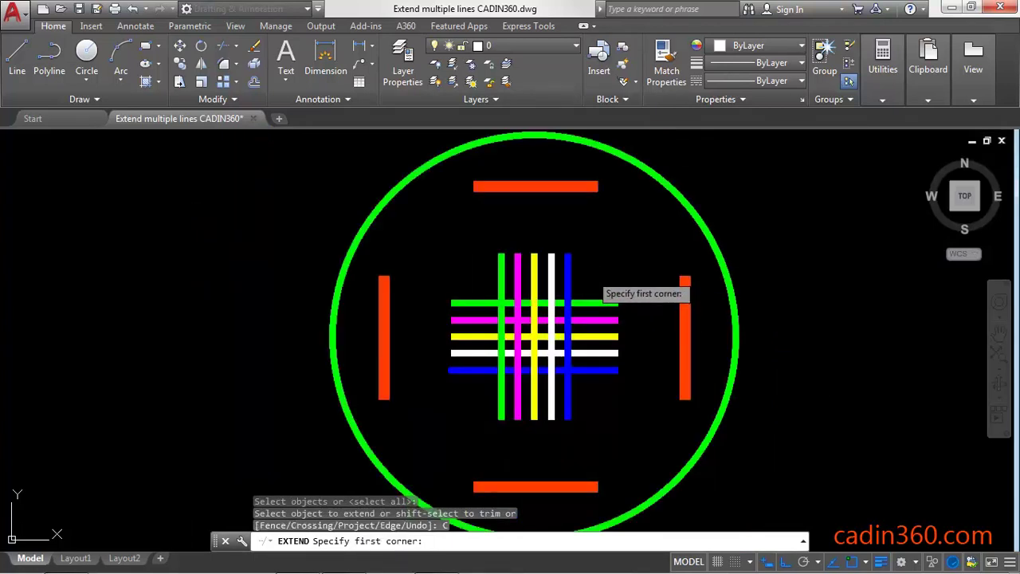
click(589, 274)
click(482, 410)
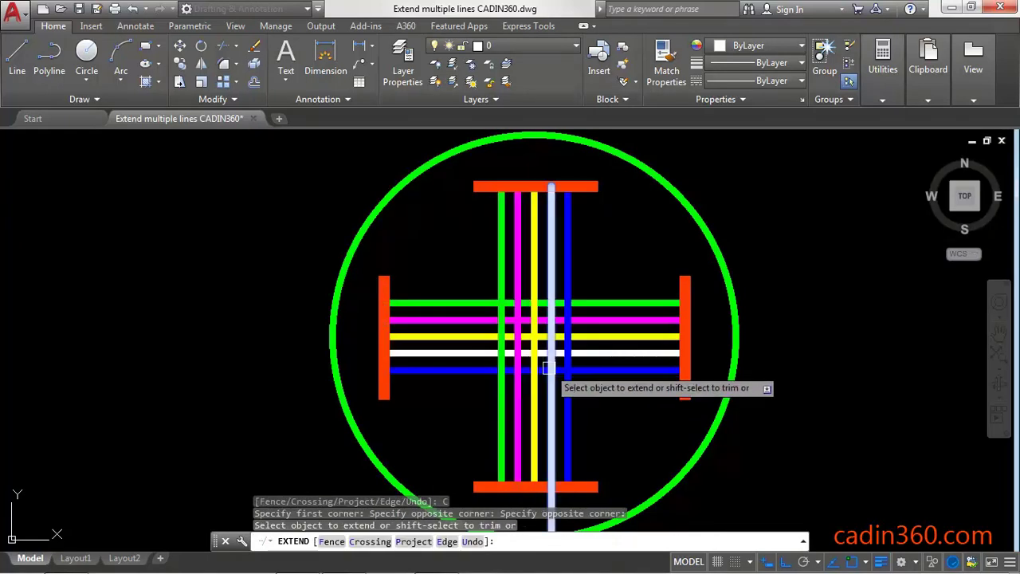
click(617, 211)
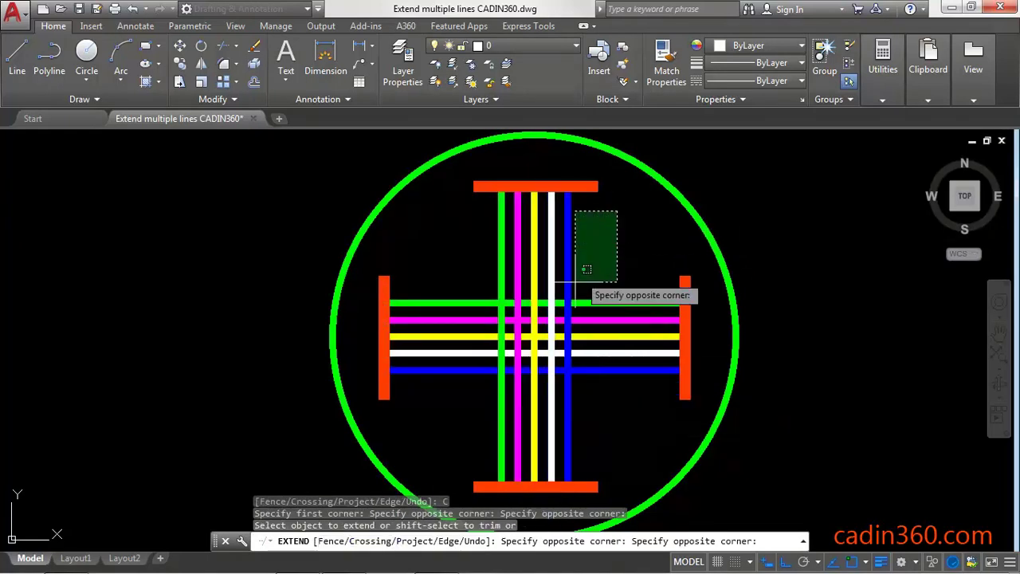
click(477, 396)
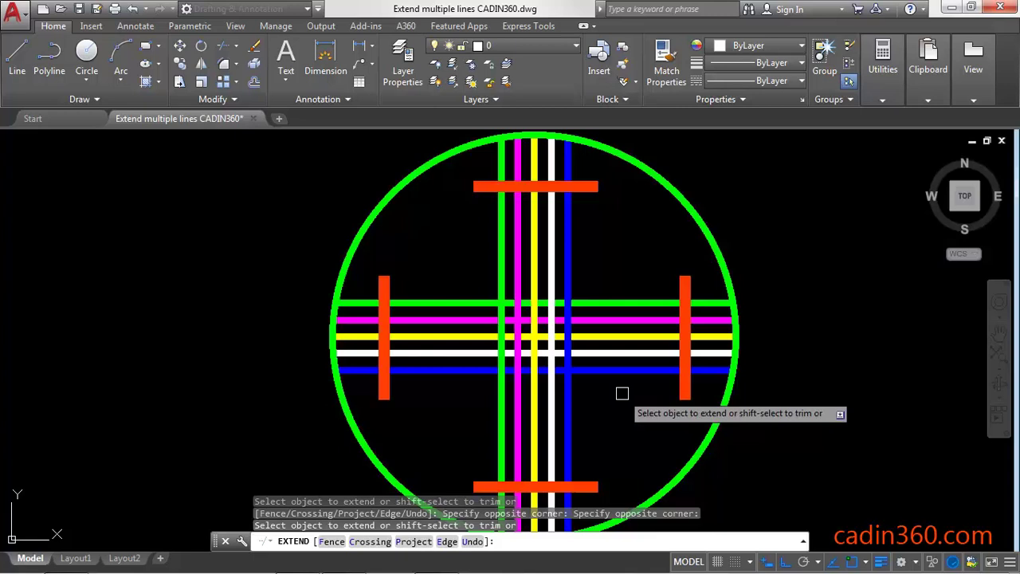
key(Return)
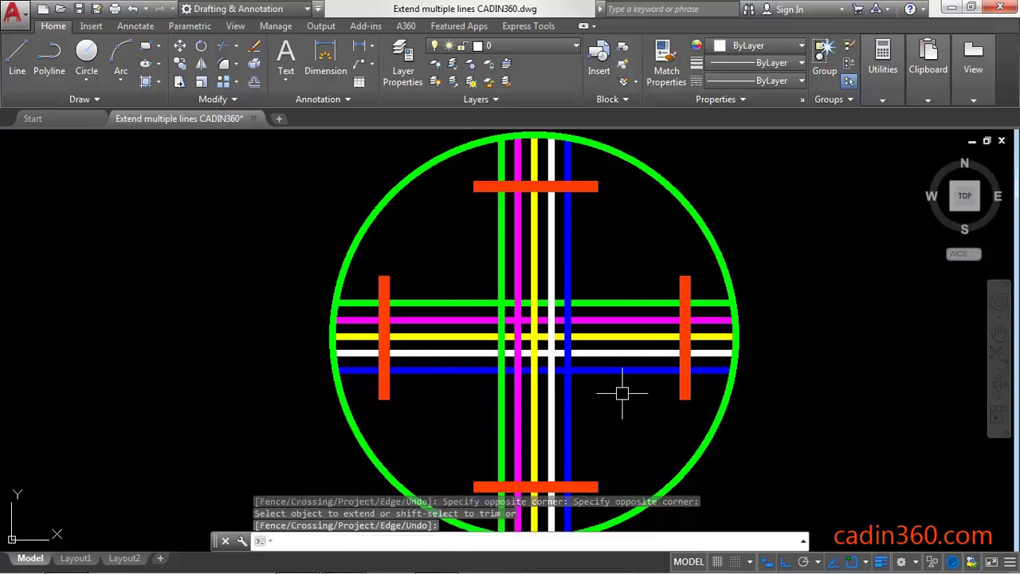